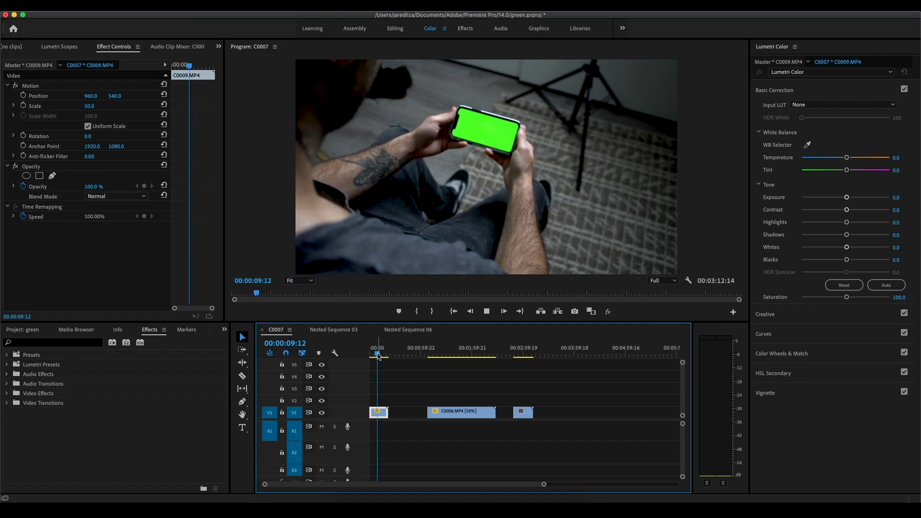
# Preview the timeline clips and apply Ultra Key to the green phone clip
pyautogui.moveTo(377, 355); pyautogui.dragTo(428, 358)
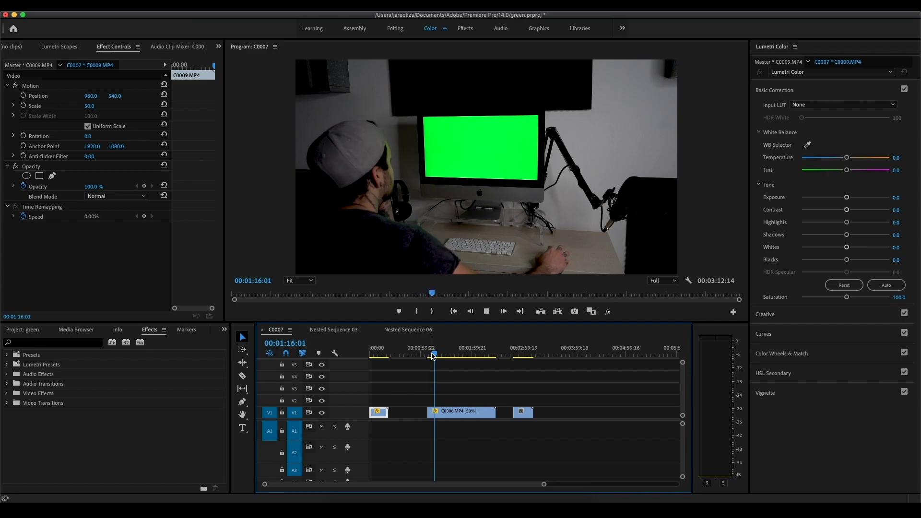
pyautogui.click(514, 353)
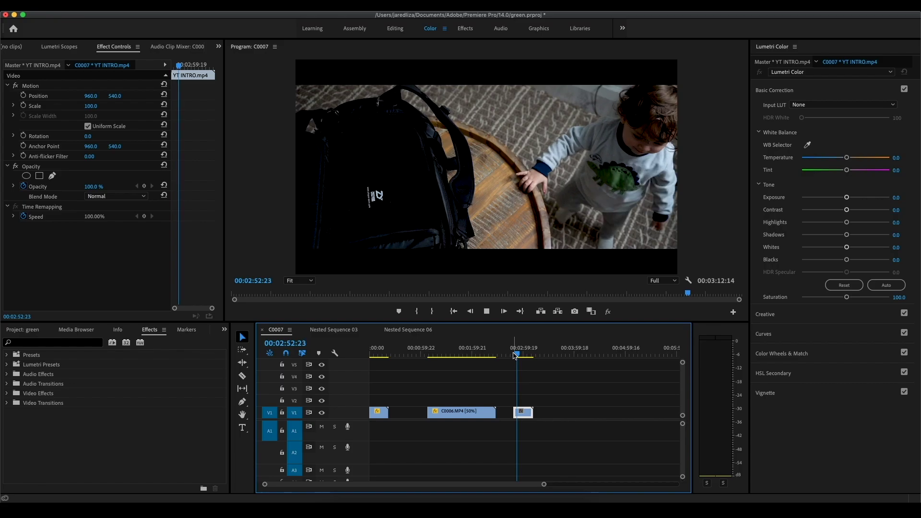
pyautogui.moveTo(513, 353)
pyautogui.mouseDown()
pyautogui.moveTo(525, 355)
pyautogui.moveTo(374, 357)
pyautogui.mouseUp()
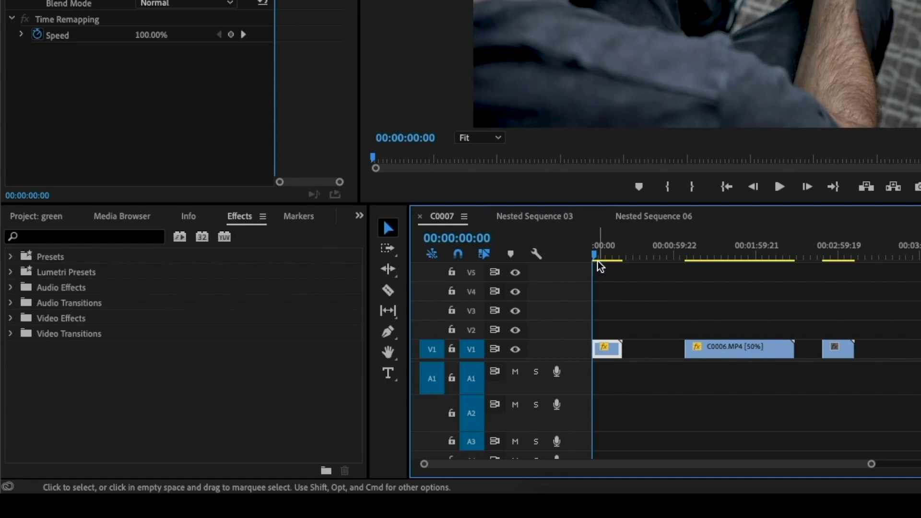
pyautogui.click(37, 237)
pyautogui.write('ultra')
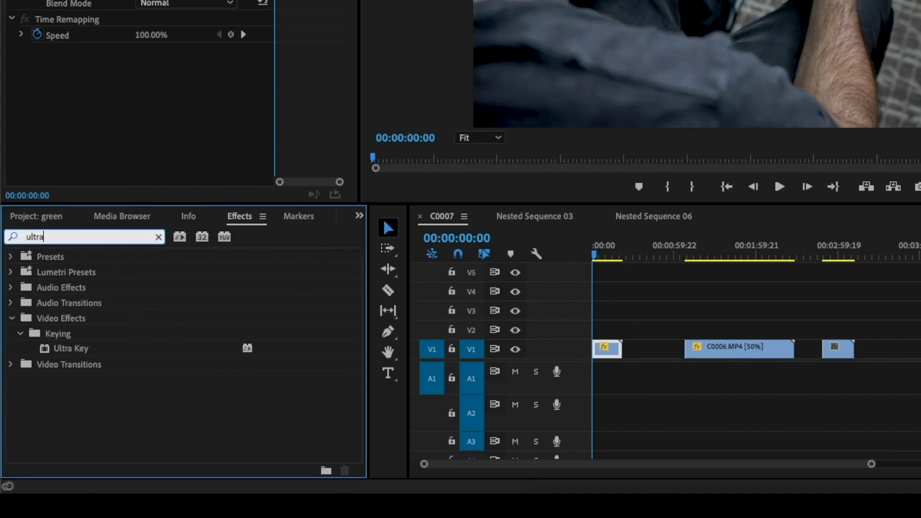
pyautogui.moveTo(81, 352); pyautogui.dragTo(608, 354)
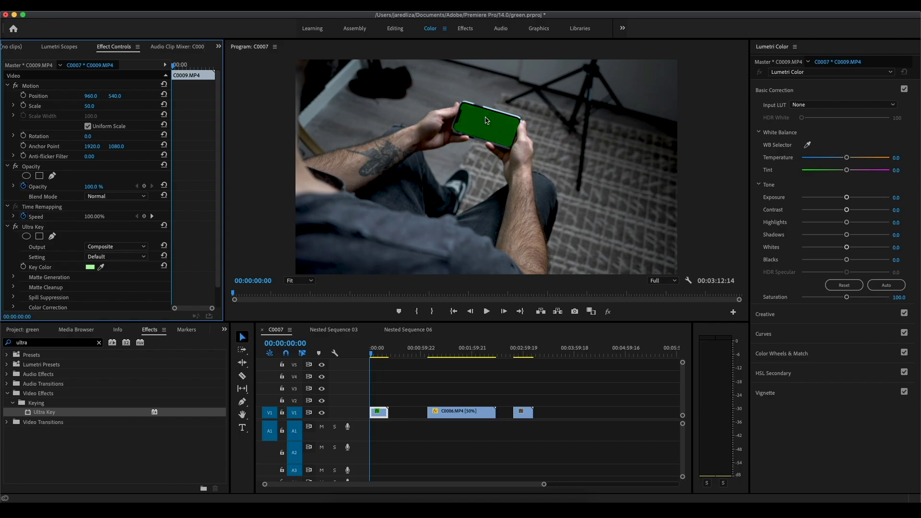
# Lift the phone clip to V2 and place YT INTRO.mp4 beneath it on V1 at the start
pyautogui.moveTo(378, 412); pyautogui.dragTo(382, 400)
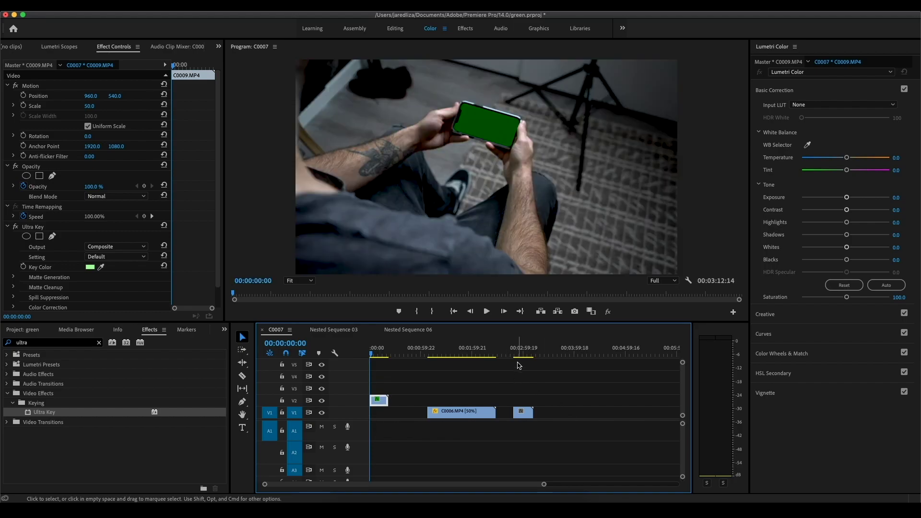
pyautogui.moveTo(515, 353); pyautogui.dragTo(526, 416)
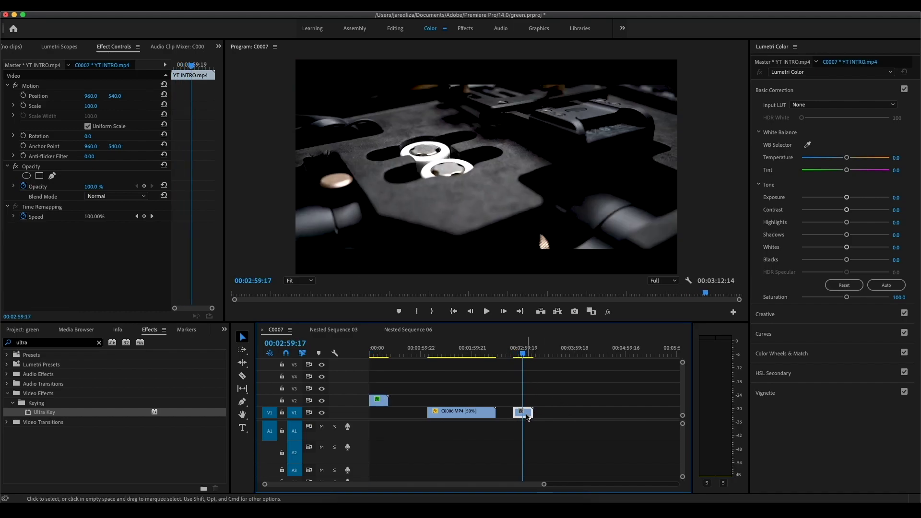
pyautogui.moveTo(524, 415); pyautogui.dragTo(379, 412)
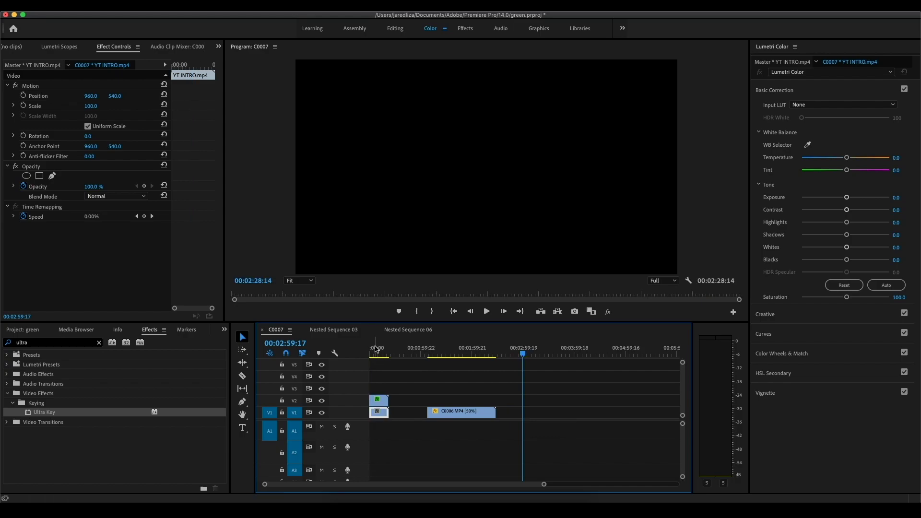
pyautogui.click(375, 353)
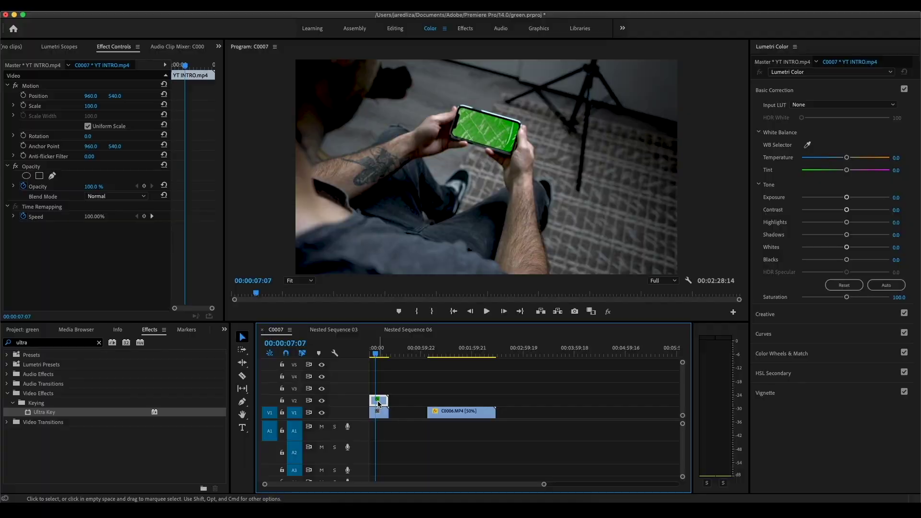
pyautogui.moveTo(43, 412); pyautogui.dragTo(379, 401)
pyautogui.scroll(-1, 113, 276)
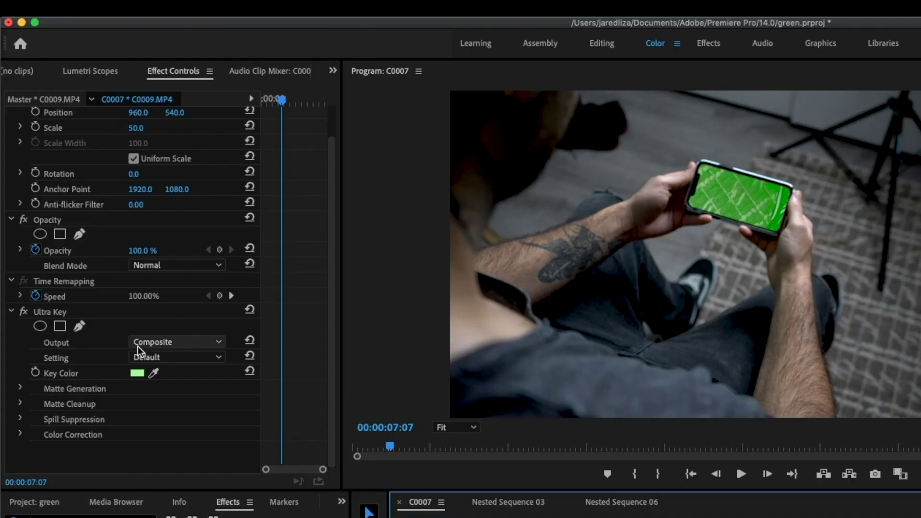
# Switch the Ultra Key Setting on the phone clip to Aggressive
pyautogui.click(102, 233)
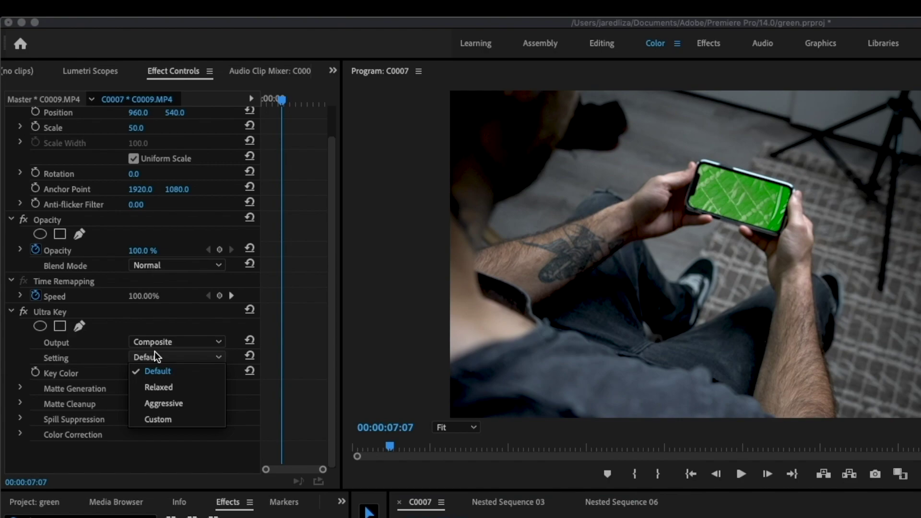
pyautogui.click(165, 404)
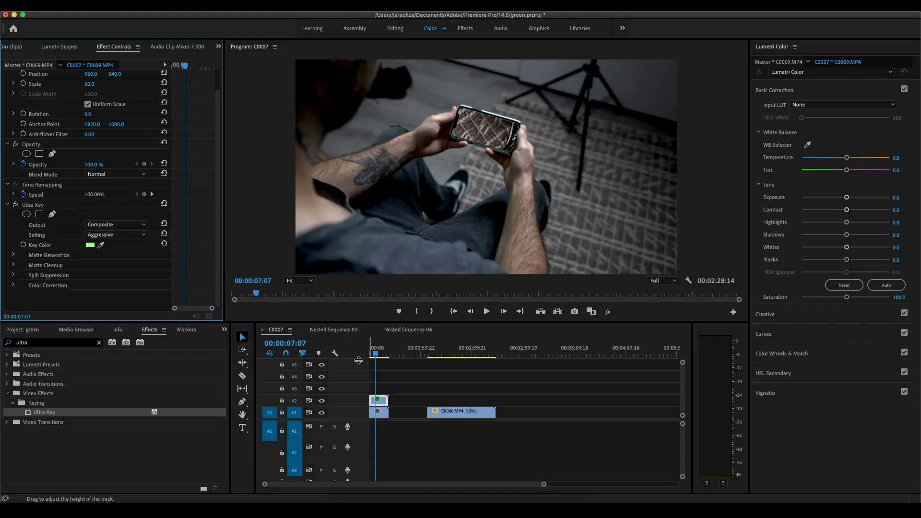
# Zoom the Program monitor to 150% and set Ultra Key Shadow to 48 and Tolerance to 100
pyautogui.click(309, 282)
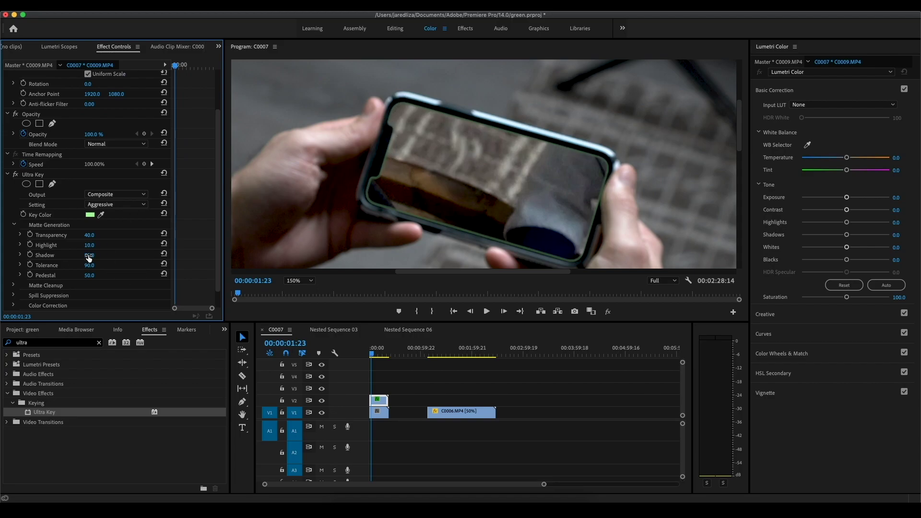
pyautogui.moveTo(89, 257); pyautogui.dragTo(108, 257)
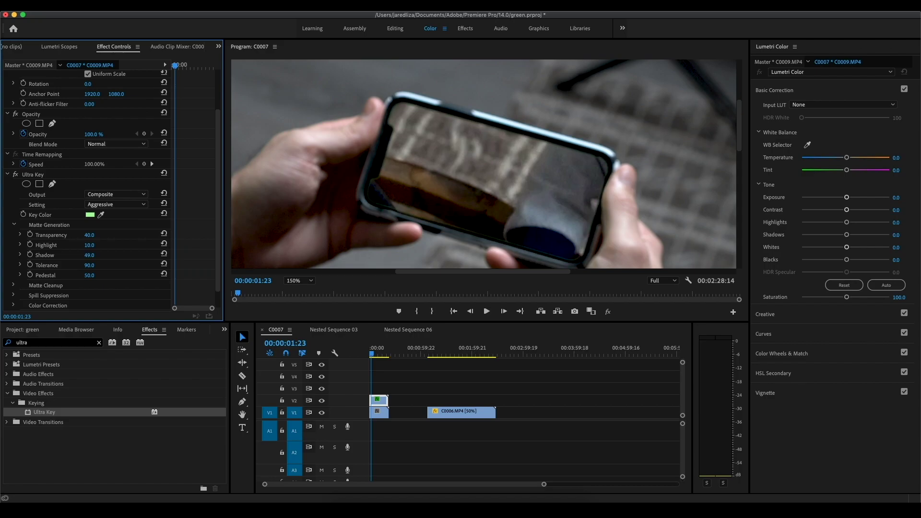
pyautogui.moveTo(89, 255); pyautogui.dragTo(86, 254)
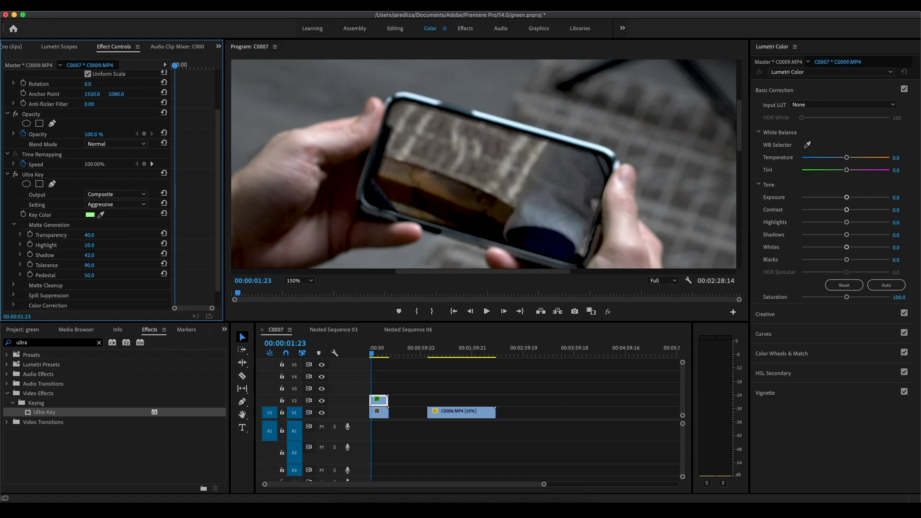
pyautogui.moveTo(88, 255); pyautogui.dragTo(93, 255)
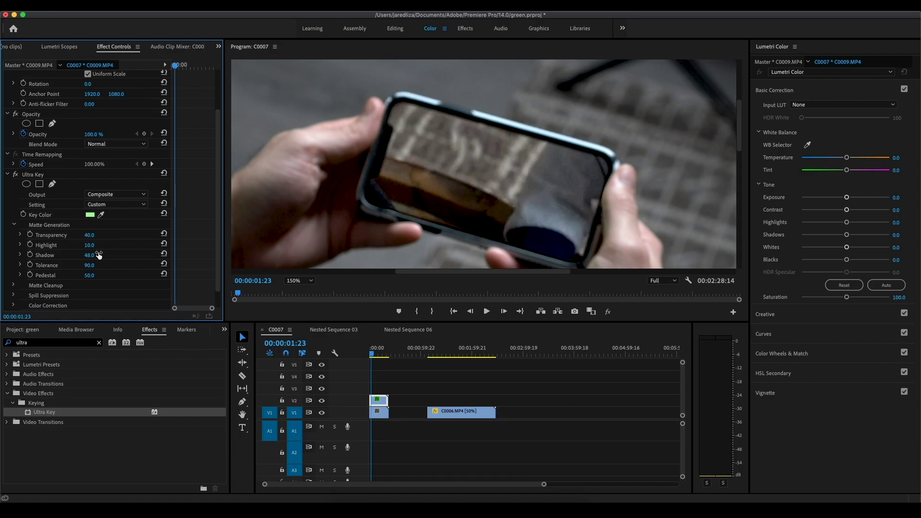
pyautogui.moveTo(89, 266); pyautogui.dragTo(101, 267)
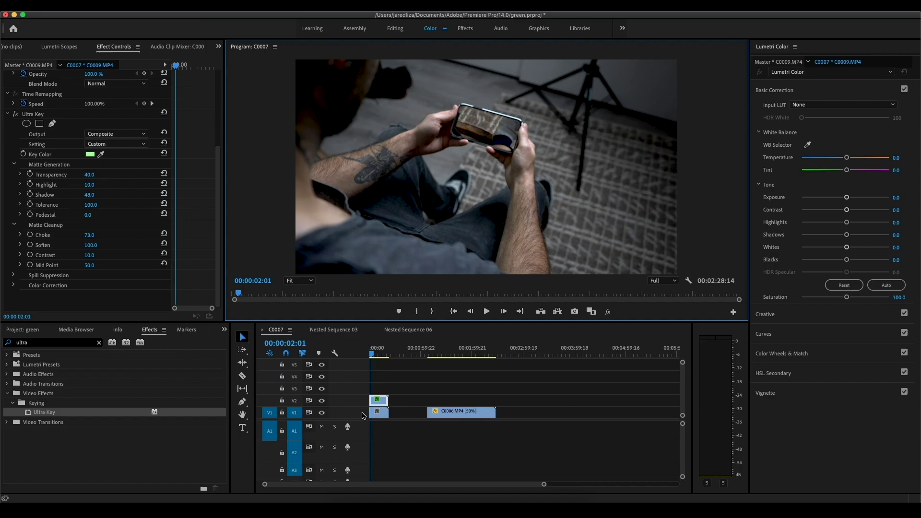
# Scale YT INTRO.mp4 to 30, rotate it 15°, and set Position Y to 378 inside the phone
pyautogui.click(376, 413)
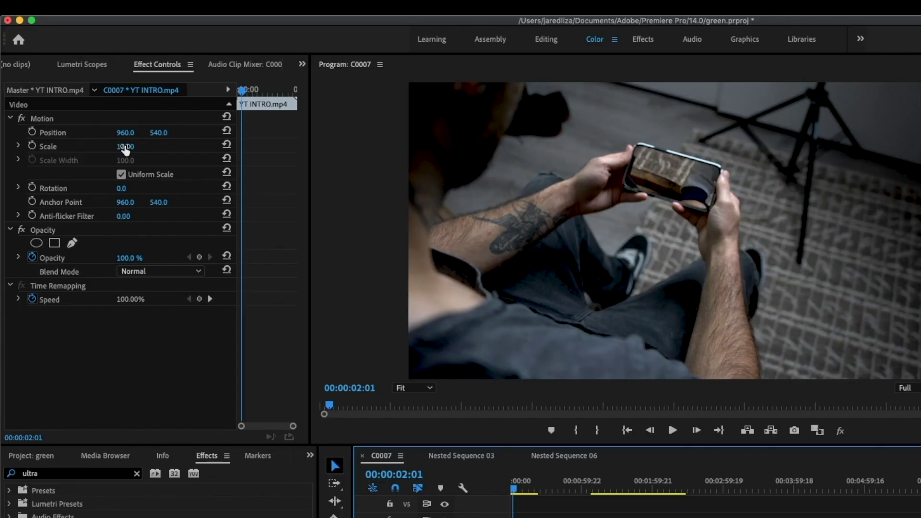
pyautogui.moveTo(126, 147); pyautogui.dragTo(88, 147)
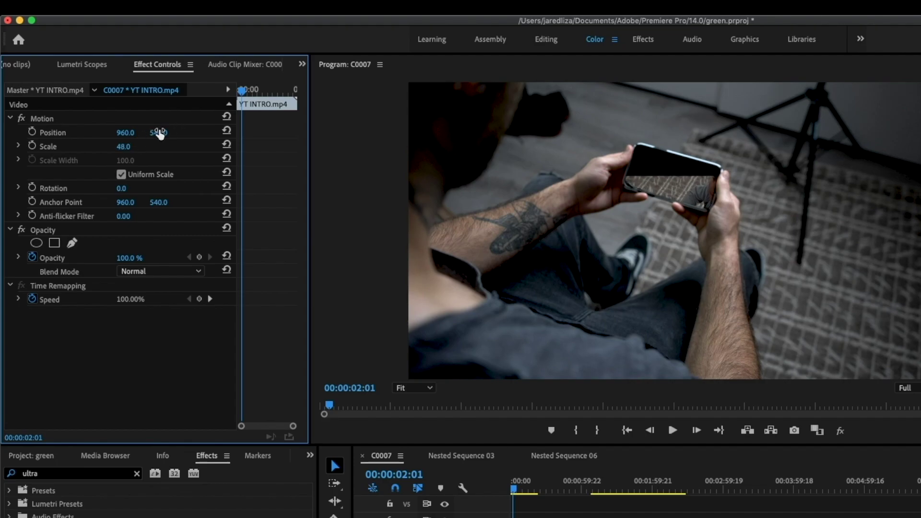
pyautogui.moveTo(159, 133); pyautogui.dragTo(98, 132)
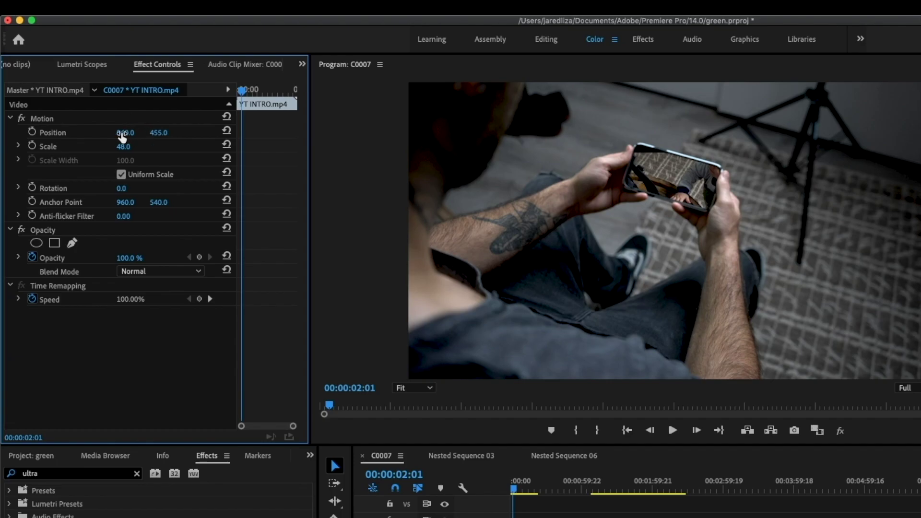
pyautogui.moveTo(119, 189); pyautogui.dragTo(130, 189)
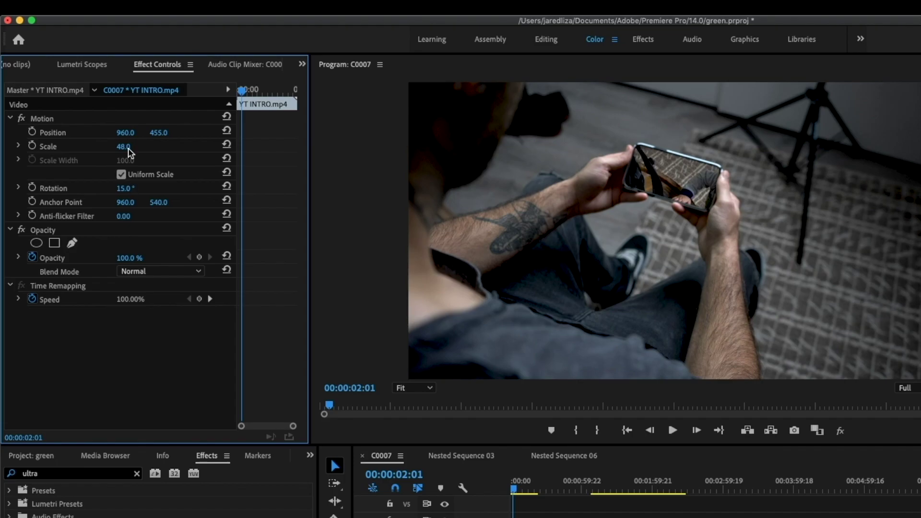
pyautogui.moveTo(126, 149); pyautogui.dragTo(119, 148)
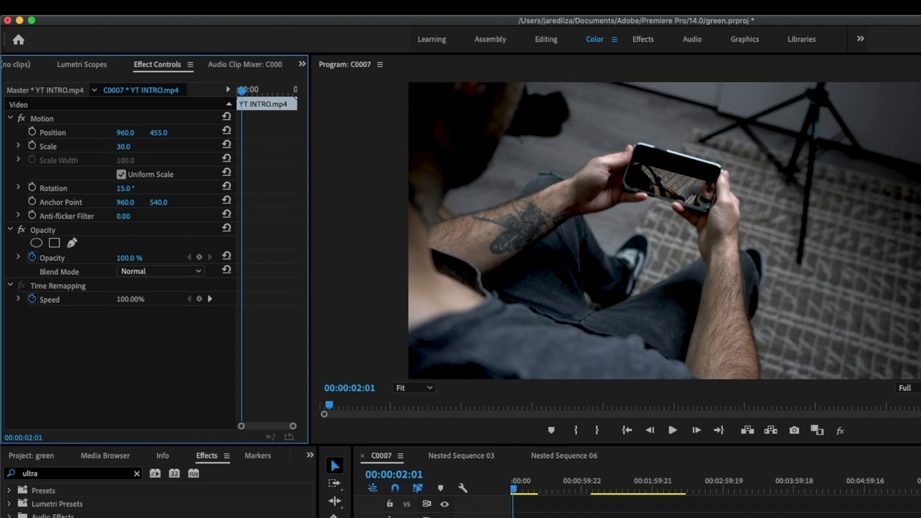
pyautogui.moveTo(159, 133); pyautogui.dragTo(106, 133)
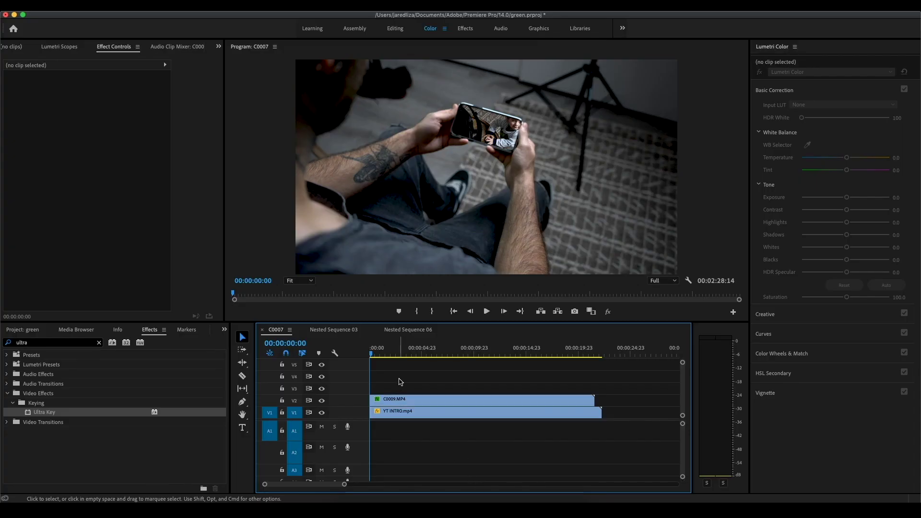
pyautogui.click(400, 400)
# Play back the composite, return to the sequence start, and select C0009.MP4 on V2
pyautogui.click(399, 411)
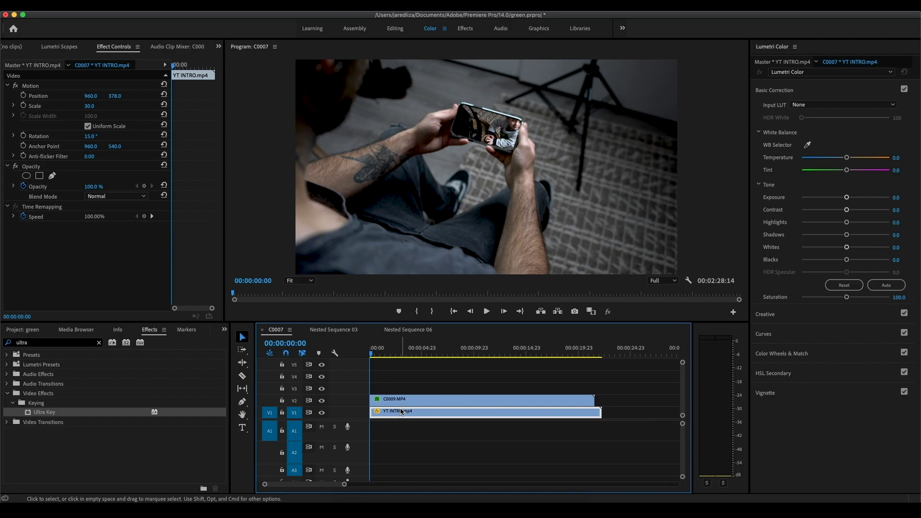
pyautogui.press('space')
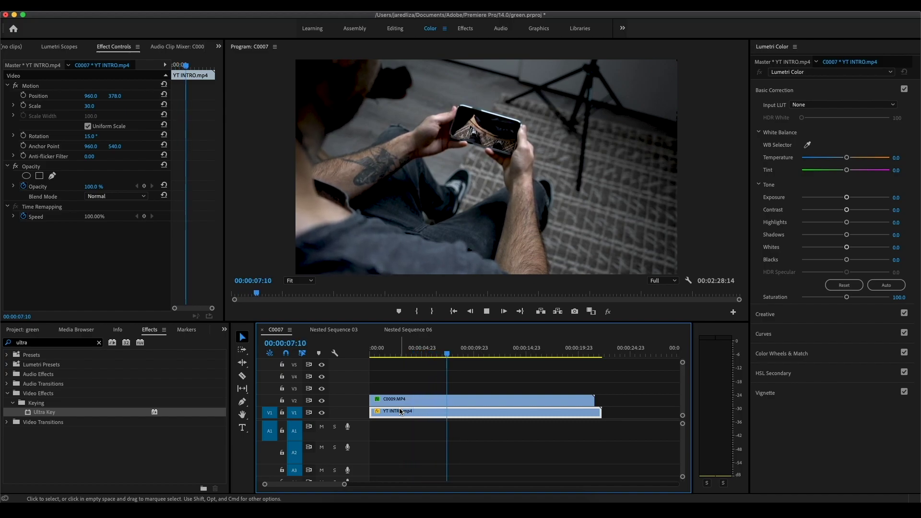
pyautogui.press('space')
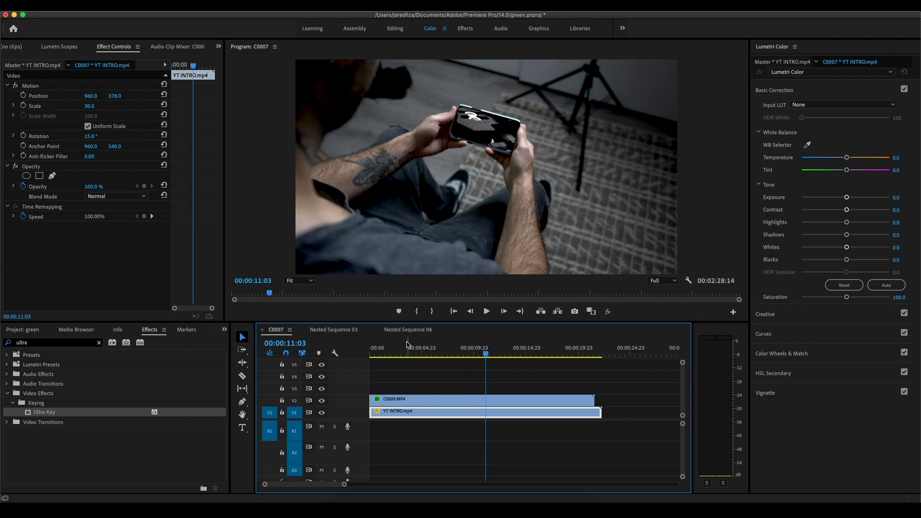
pyautogui.press('Home')
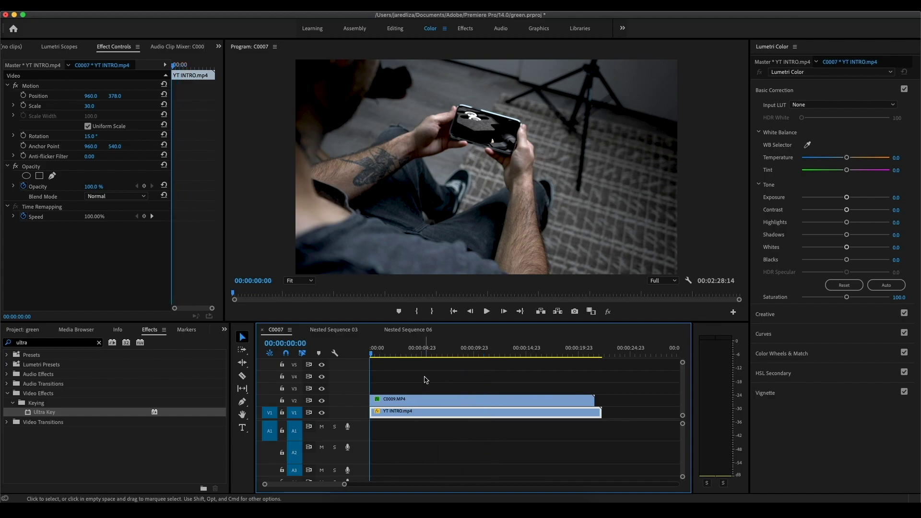
pyautogui.click(389, 401)
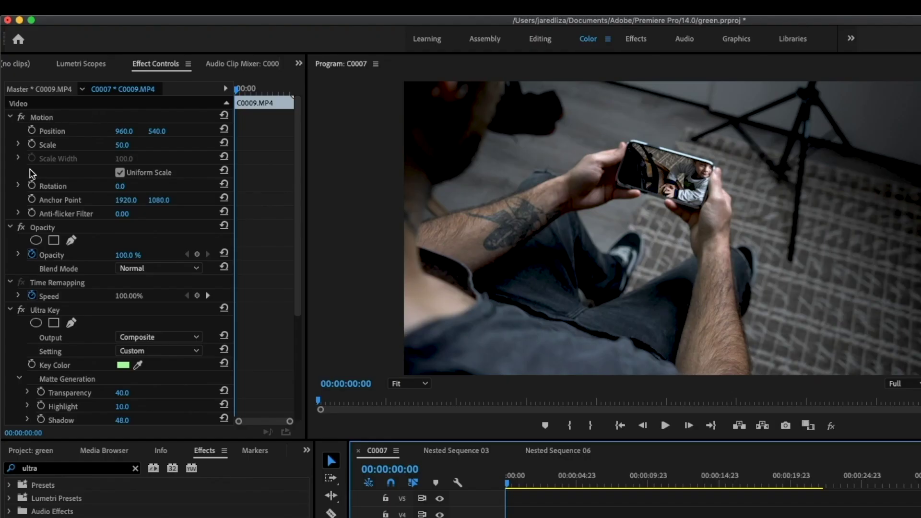
# Keyframe C0009 from 0s to 3s, ending at Scale 628 and Position Y 2779
pyautogui.click(32, 145)
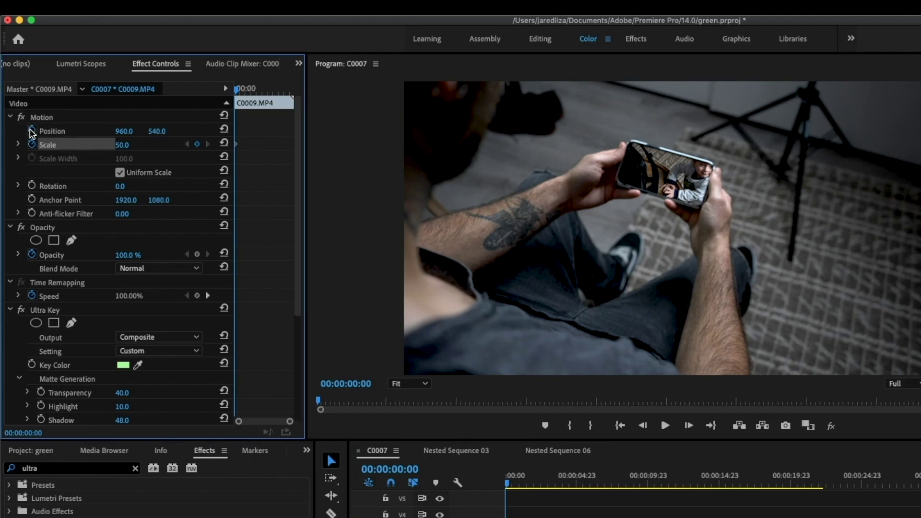
pyautogui.click(31, 131)
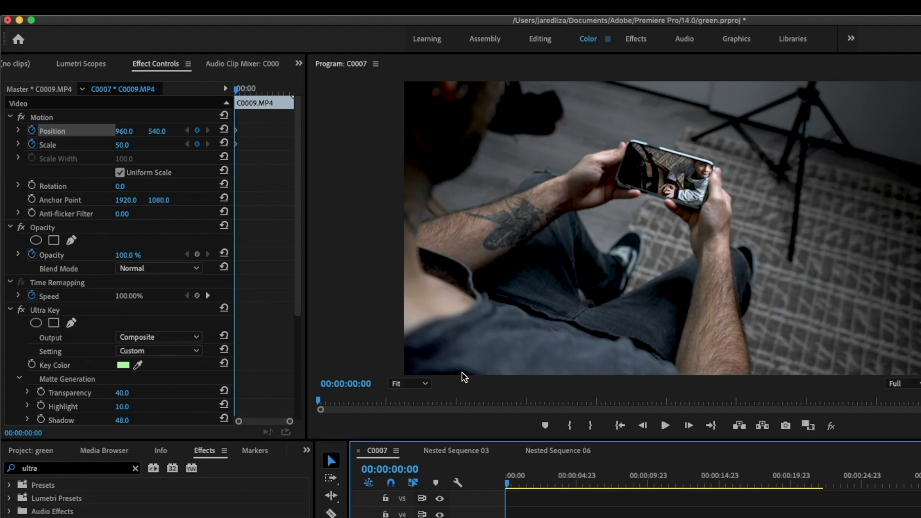
pyautogui.moveTo(508, 486)
pyautogui.mouseDown()
pyautogui.moveTo(525, 503)
pyautogui.moveTo(549, 503)
pyautogui.mouseUp()
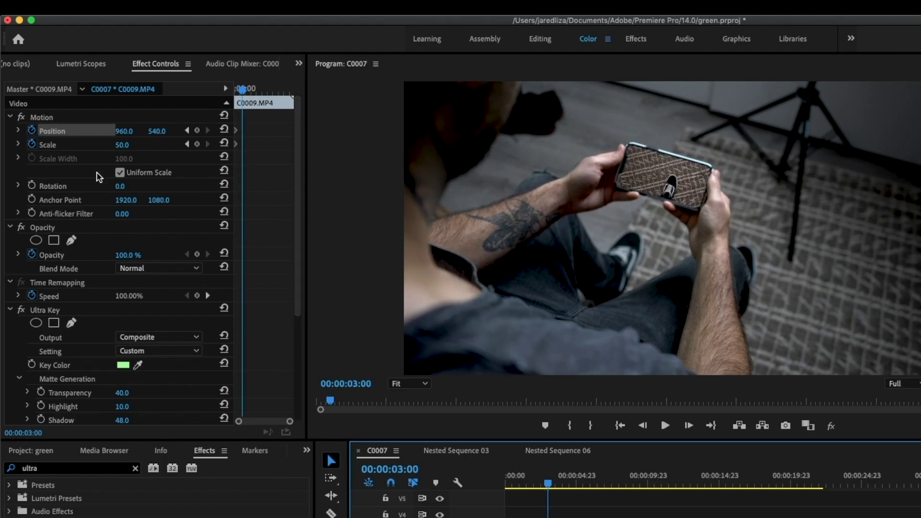
pyautogui.moveTo(123, 146)
pyautogui.mouseDown()
pyautogui.moveTo(166, 147)
pyautogui.moveTo(97, 131)
pyautogui.moveTo(216, 145)
pyautogui.mouseUp()
pyautogui.moveTo(158, 132); pyautogui.dragTo(230, 131)
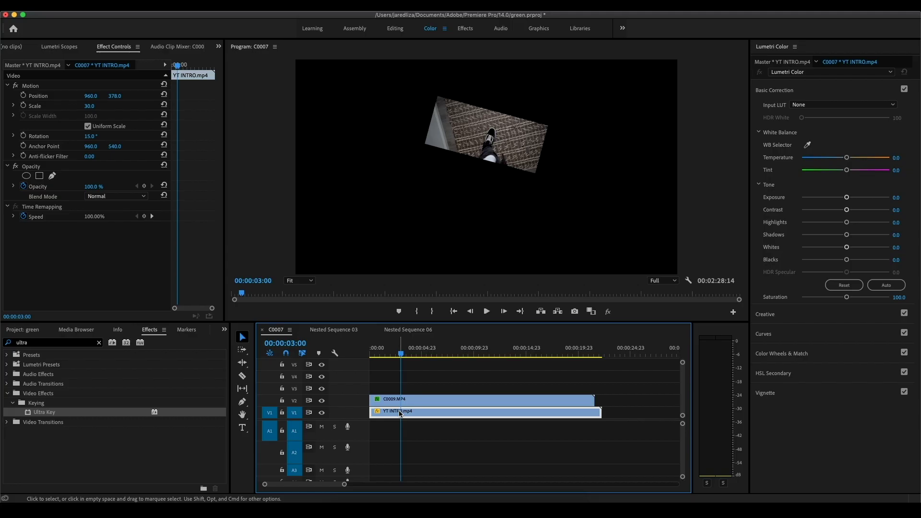
# Enable Position, Scale and Rotation keyframes on YT INTRO.mp4 at 0s, then move to 00:00:02:21
pyautogui.click(23, 96)
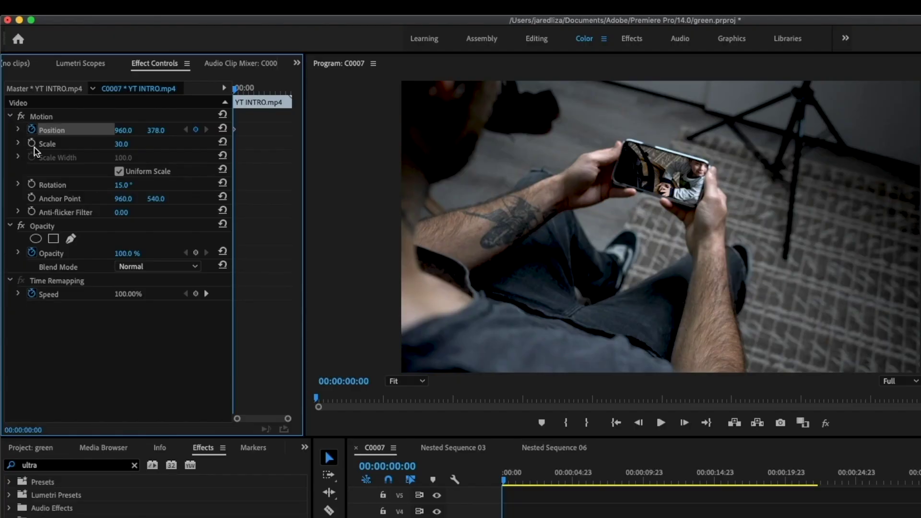
pyautogui.click(31, 144)
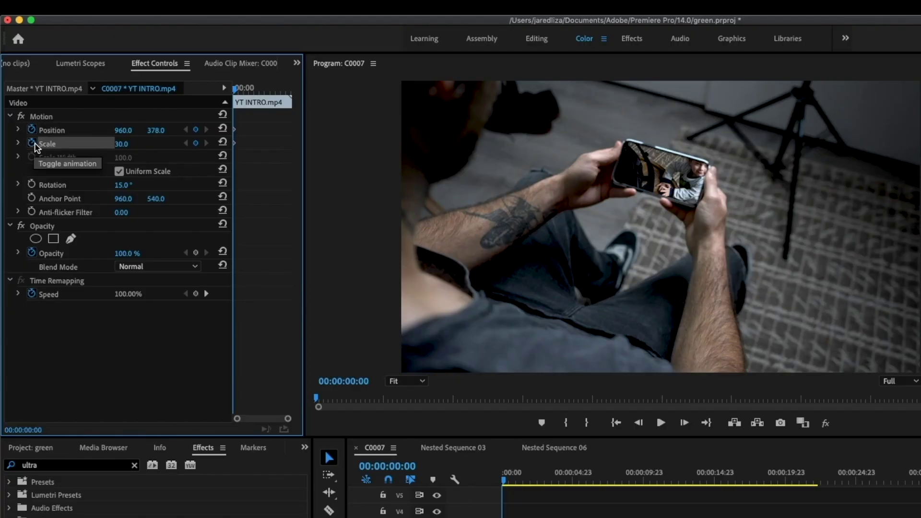
pyautogui.click(31, 185)
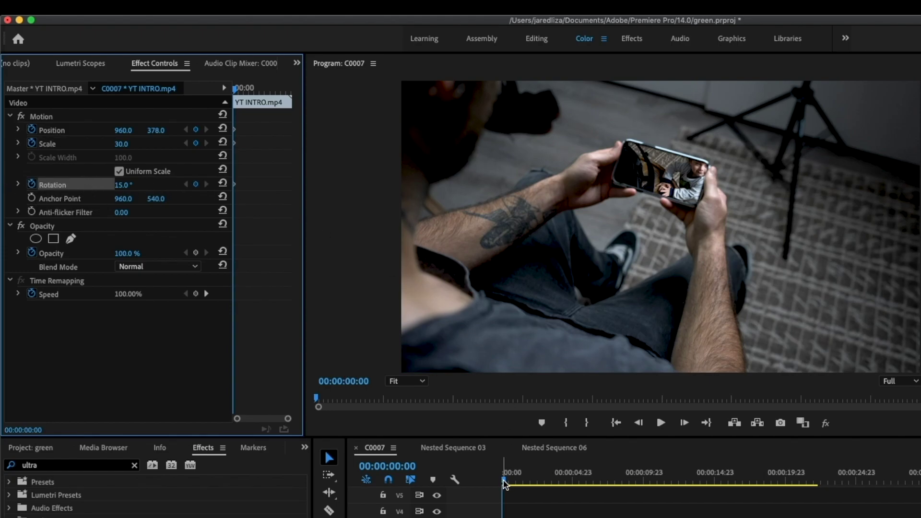
pyautogui.moveTo(503, 484); pyautogui.dragTo(544, 485)
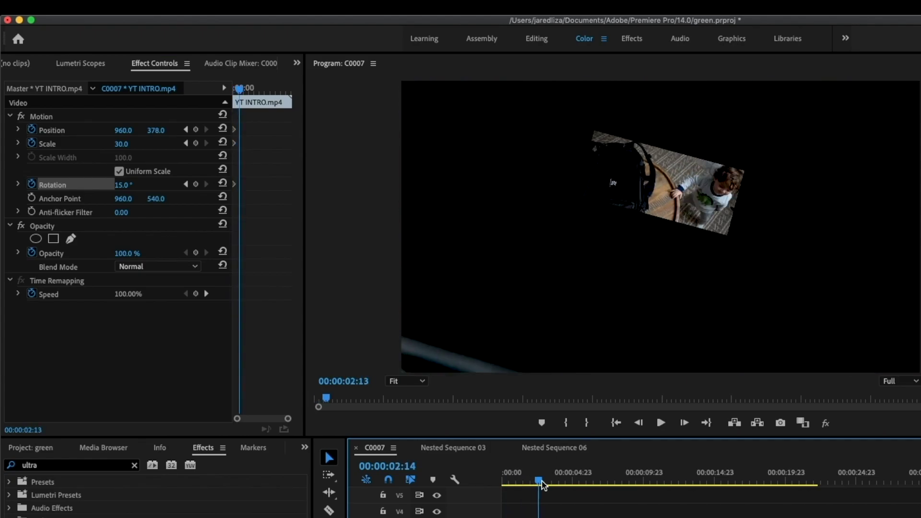
pyautogui.moveTo(545, 486); pyautogui.dragTo(546, 486)
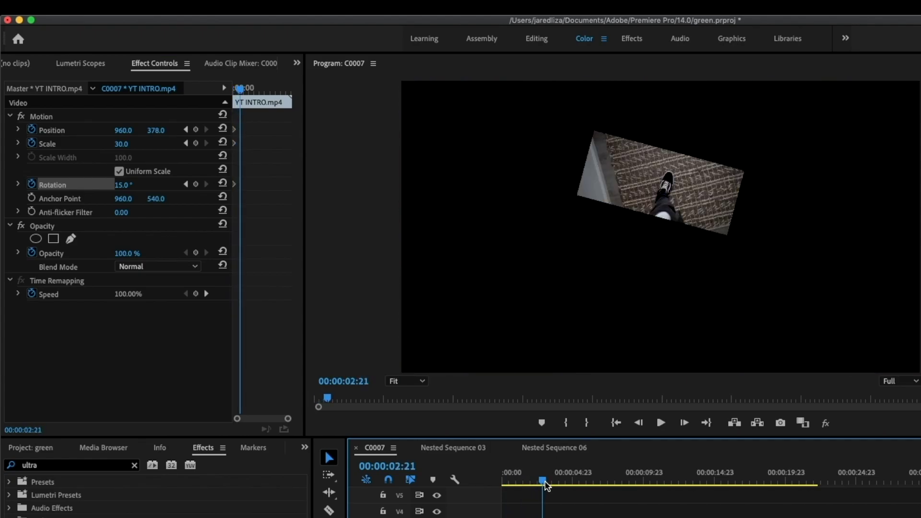
# At 2:21, set the intro clip's Rotation to 0, Scale to 127 and Position Y to 541
pyautogui.moveTo(121, 185); pyautogui.dragTo(111, 185)
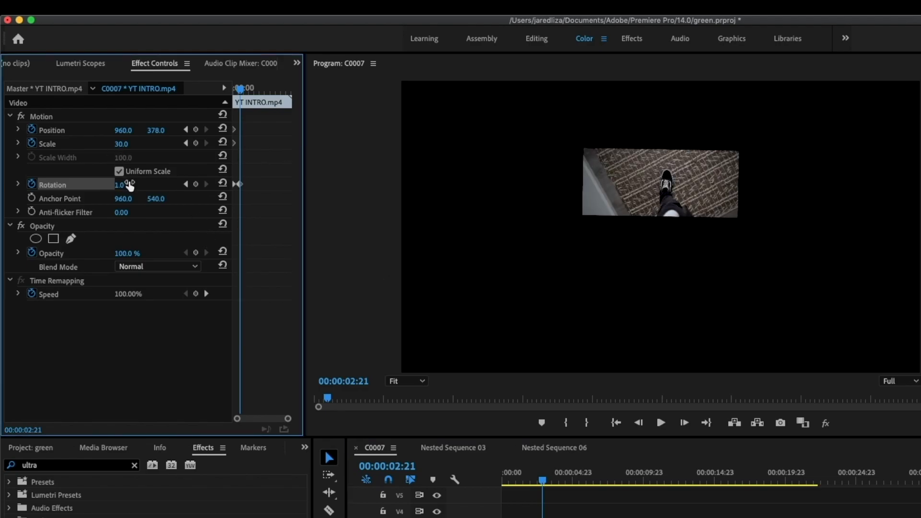
pyautogui.moveTo(122, 144)
pyautogui.mouseDown()
pyautogui.moveTo(180, 143)
pyautogui.moveTo(216, 130)
pyautogui.mouseUp()
pyautogui.moveTo(121, 185); pyautogui.dragTo(115, 184)
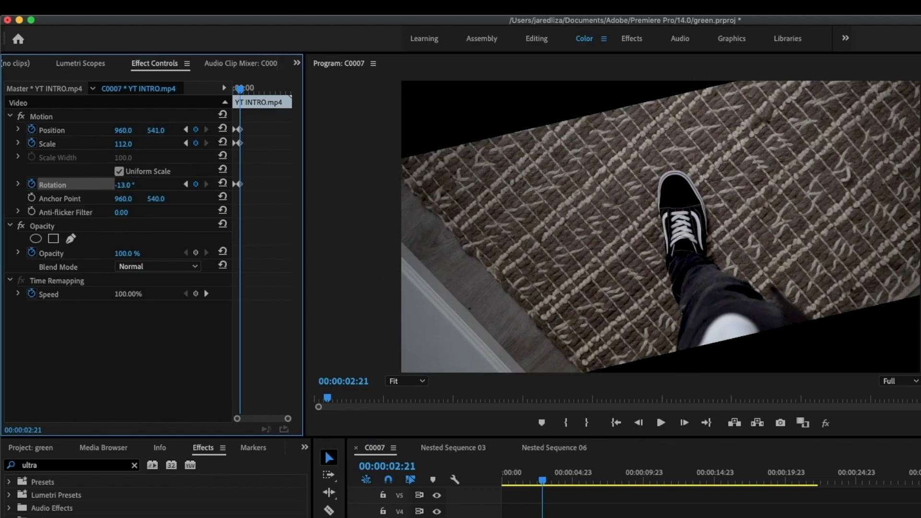
pyautogui.moveTo(123, 144); pyautogui.dragTo(136, 145)
pyautogui.moveTo(156, 130); pyautogui.dragTo(166, 130)
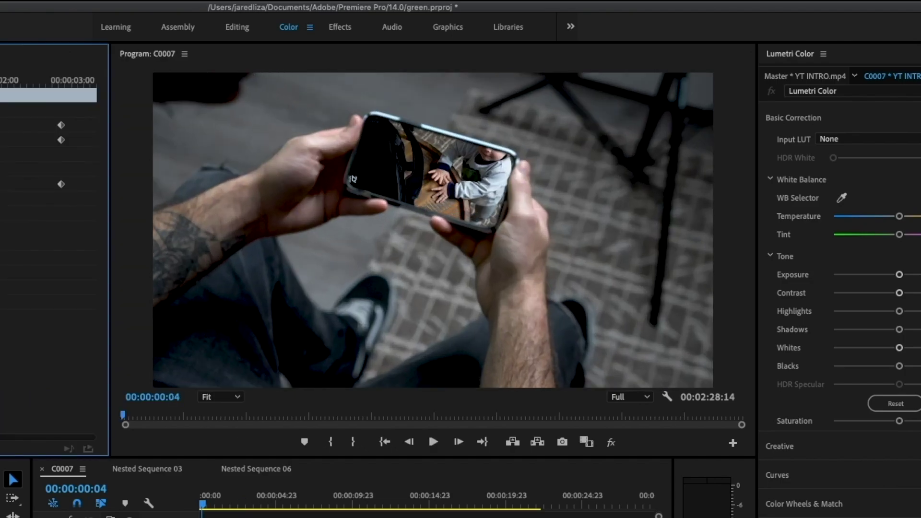